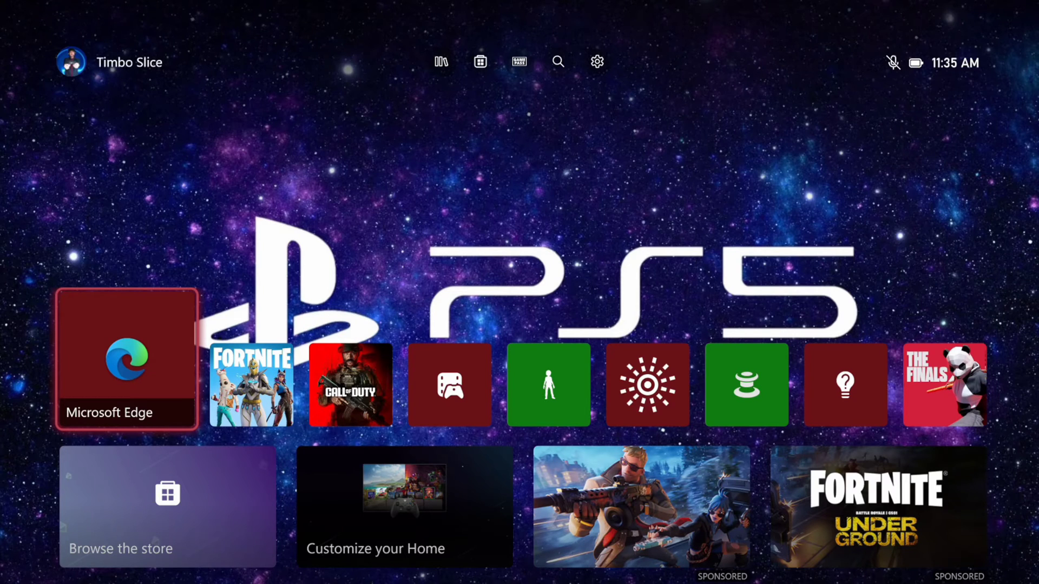
Navigate to Settings > General > Online safety & family > Family settings.
key("Up")
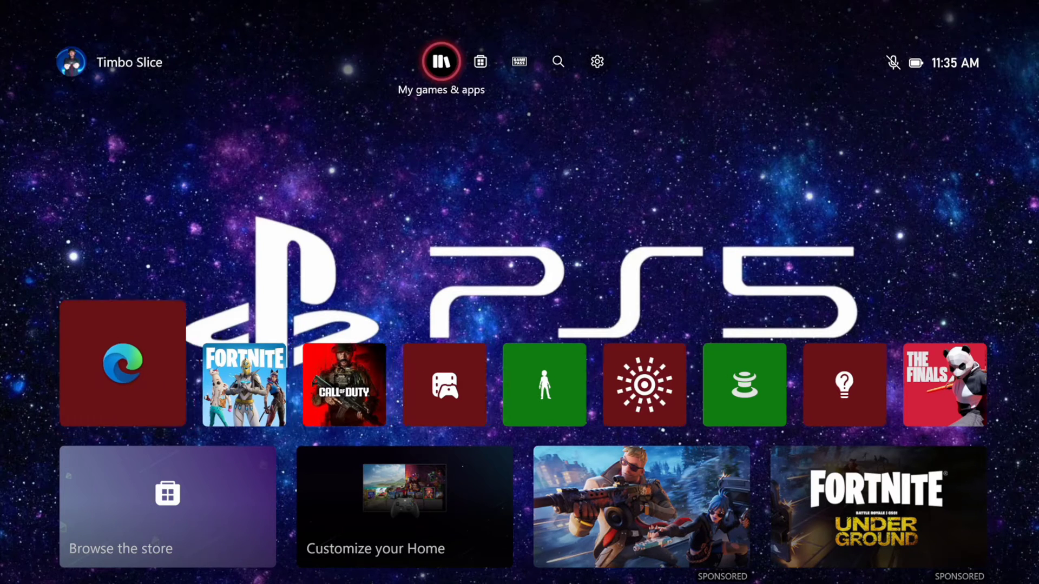
key("Right")
key("Right")
key("Right")
key("Right")
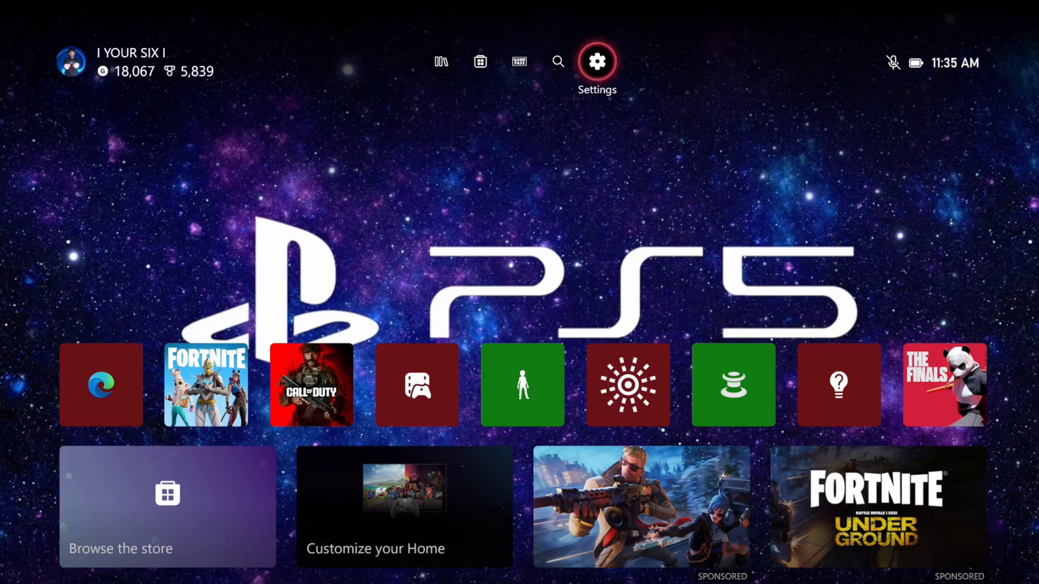
key("Return")
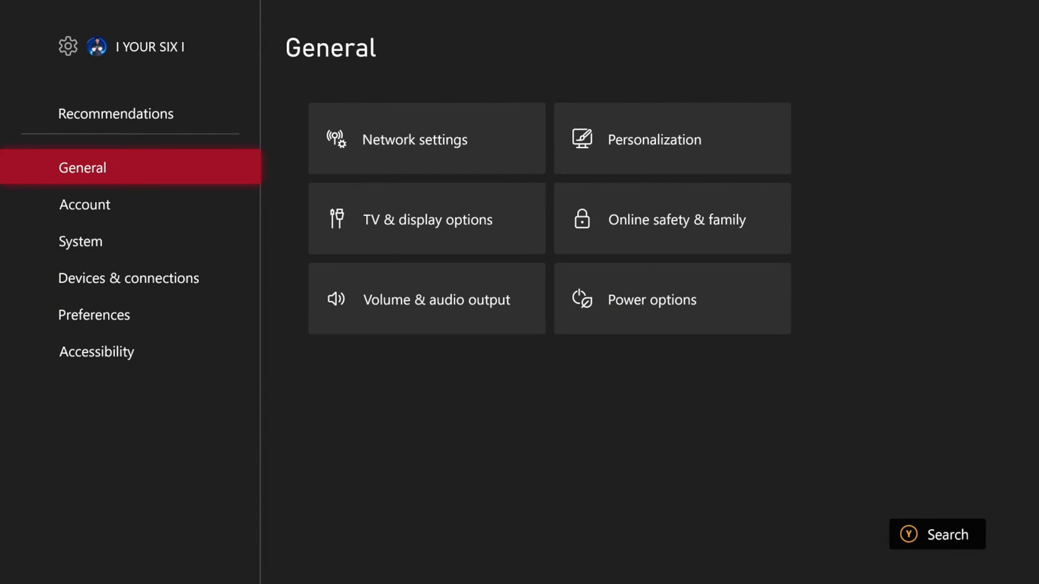
key("Right")
key("Right")
key("Down")
key("Return")
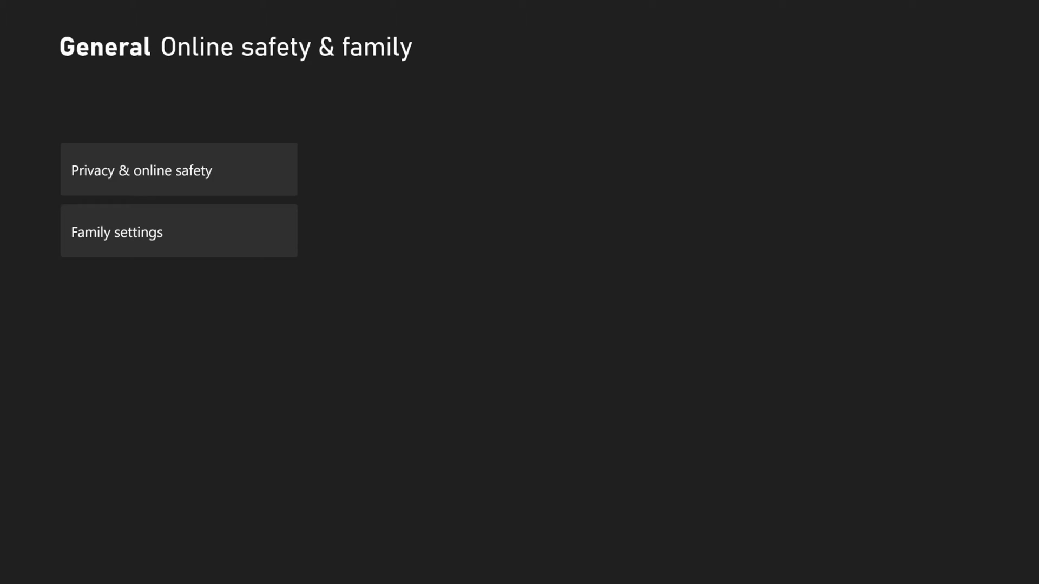
key("Down")
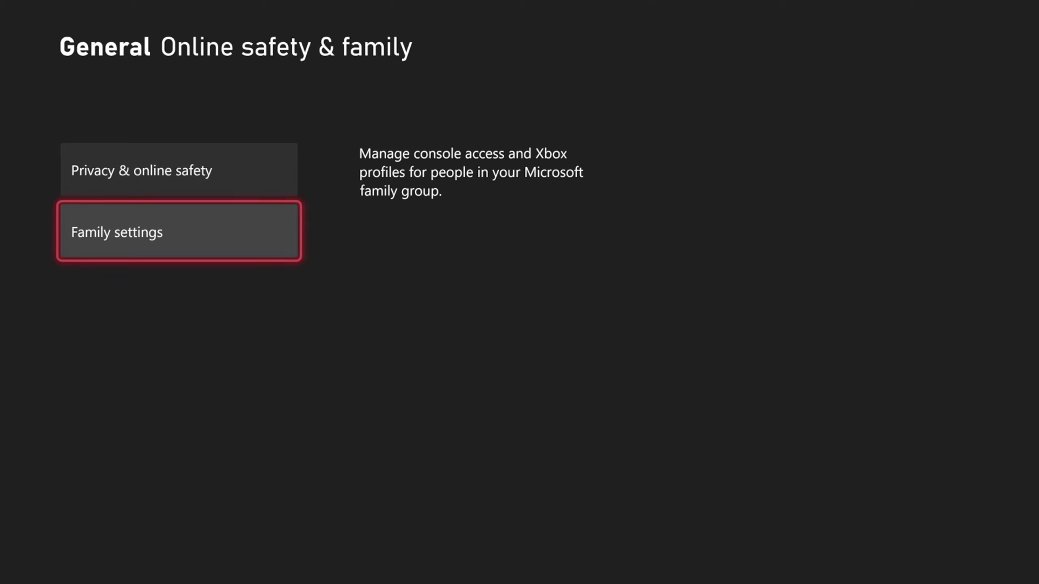
key("Return")
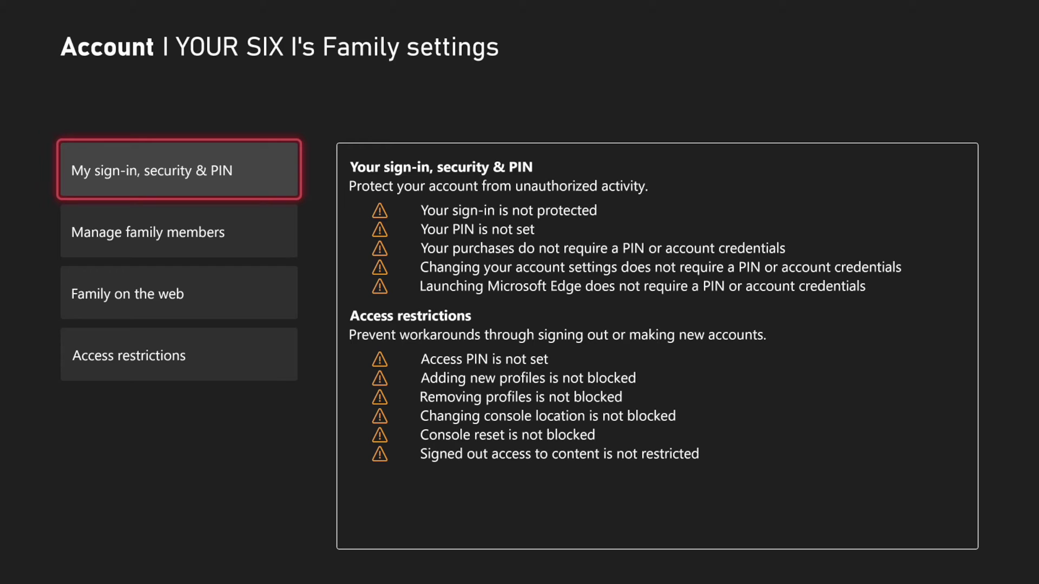
Open My sign-in, security & PIN and create a six-digit account PIN.
key("Return")
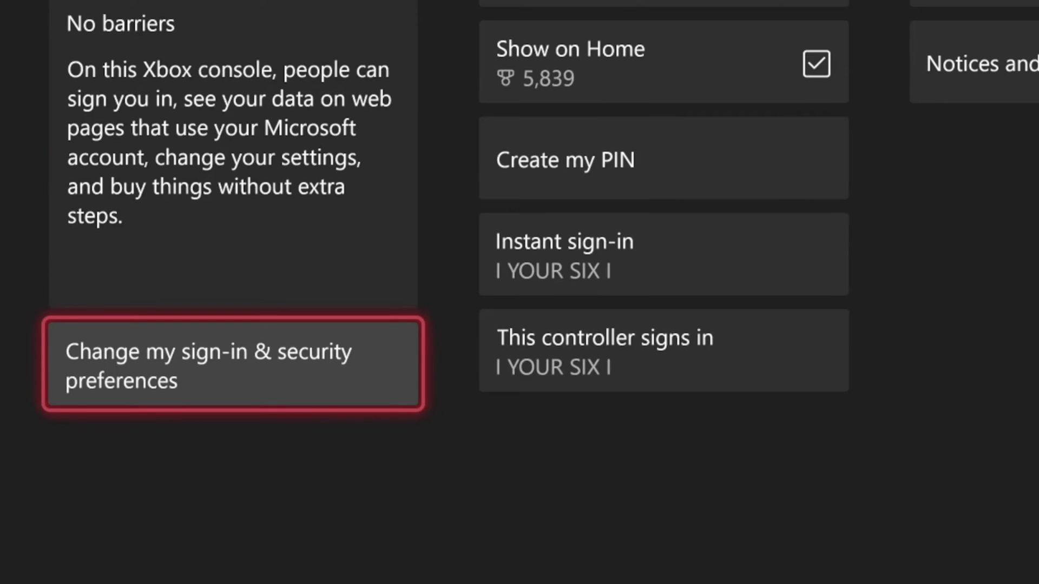
key("Right")
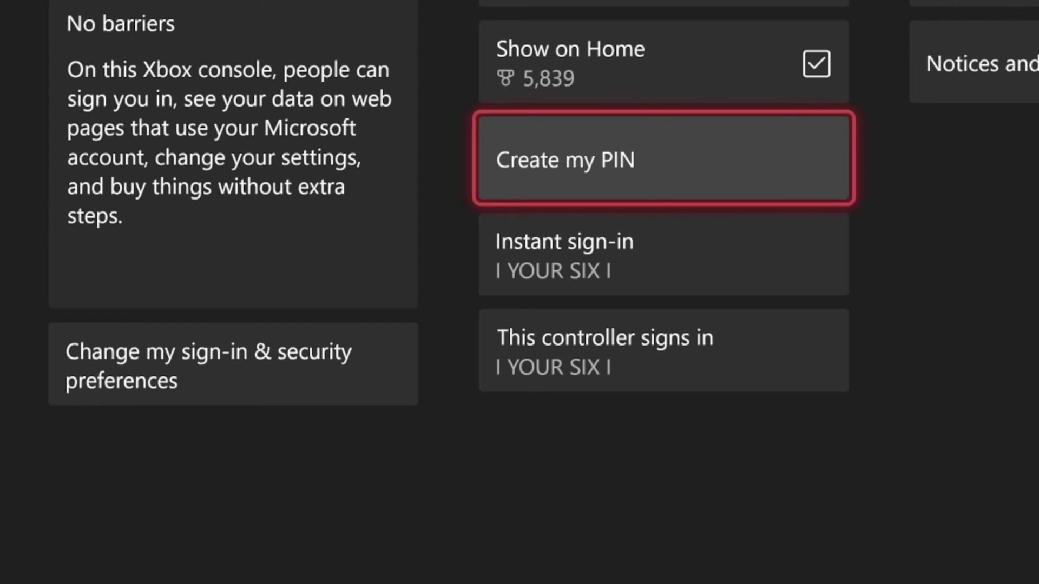
key("Return")
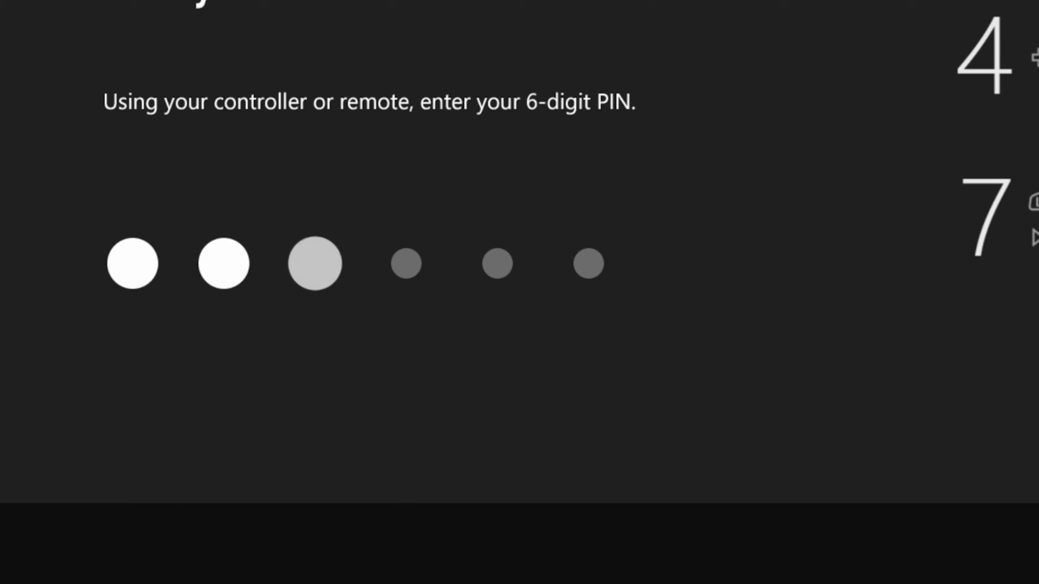
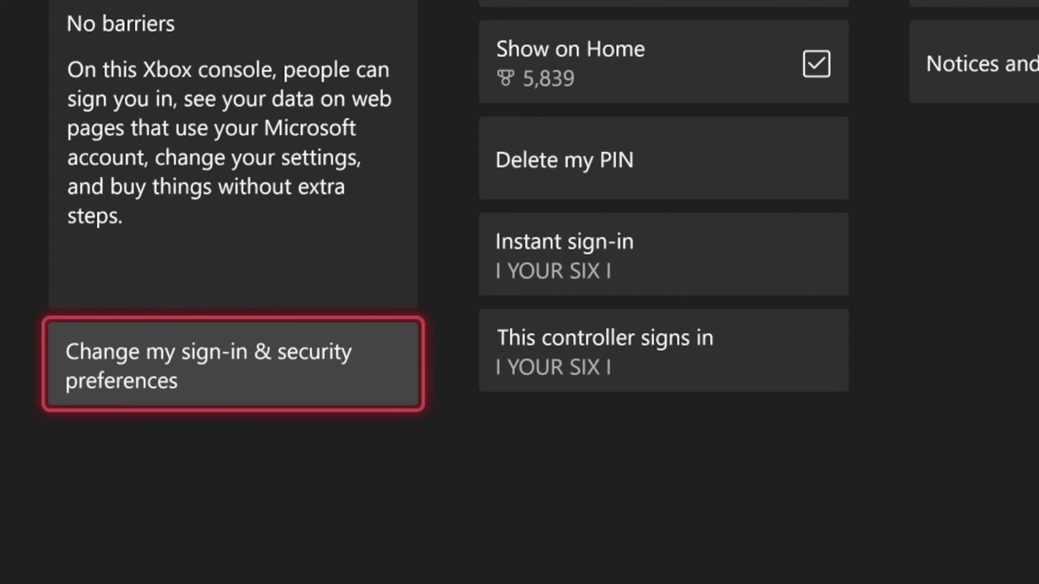
In custom sign-in preferences, keep credentials saved and sign-in PIN not required.
key("Return")
key("Down")
key("Down")
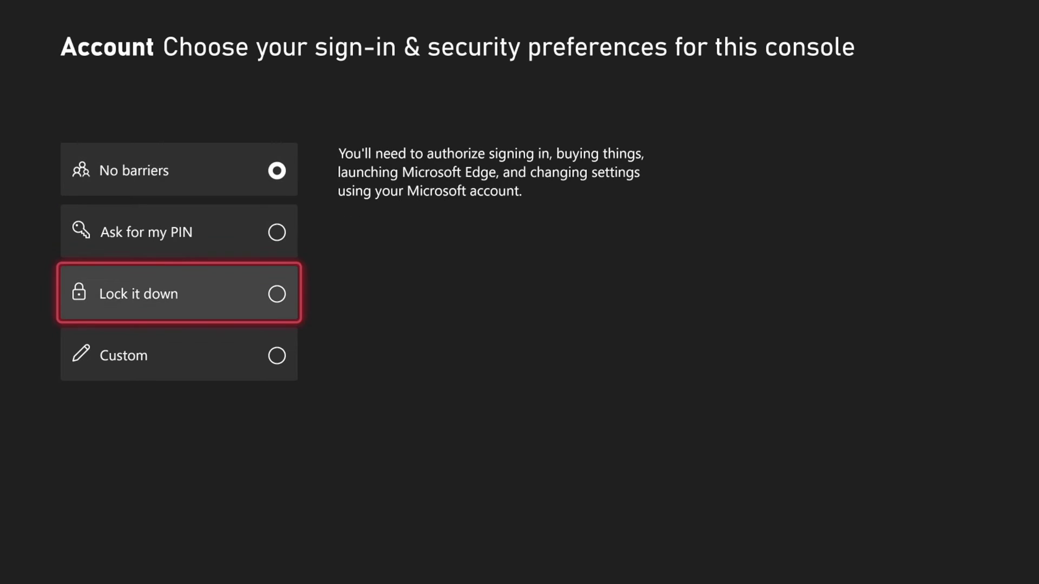
key("Down")
key("Return")
key("Return")
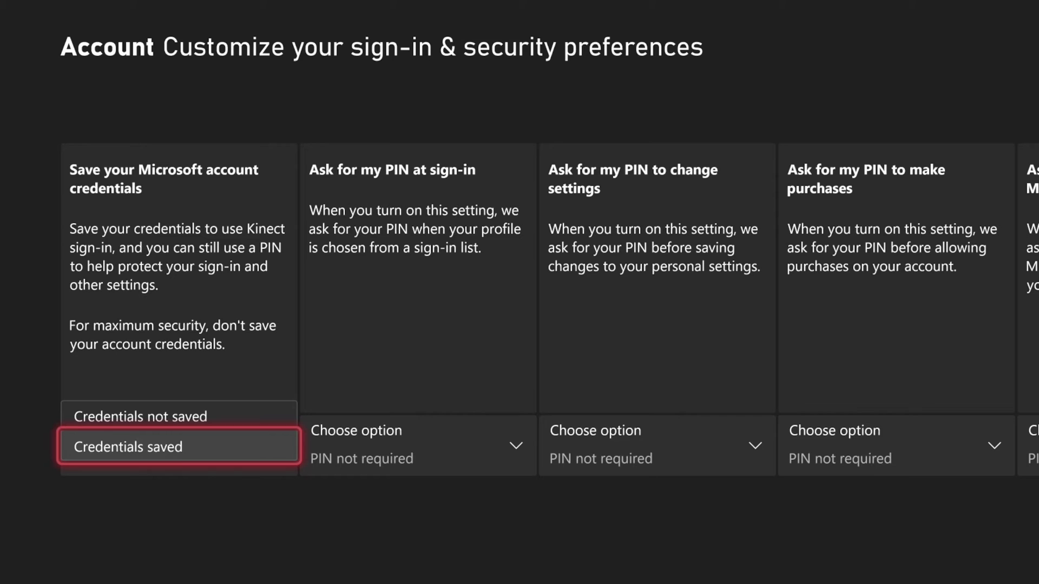
key("Return")
key("Right")
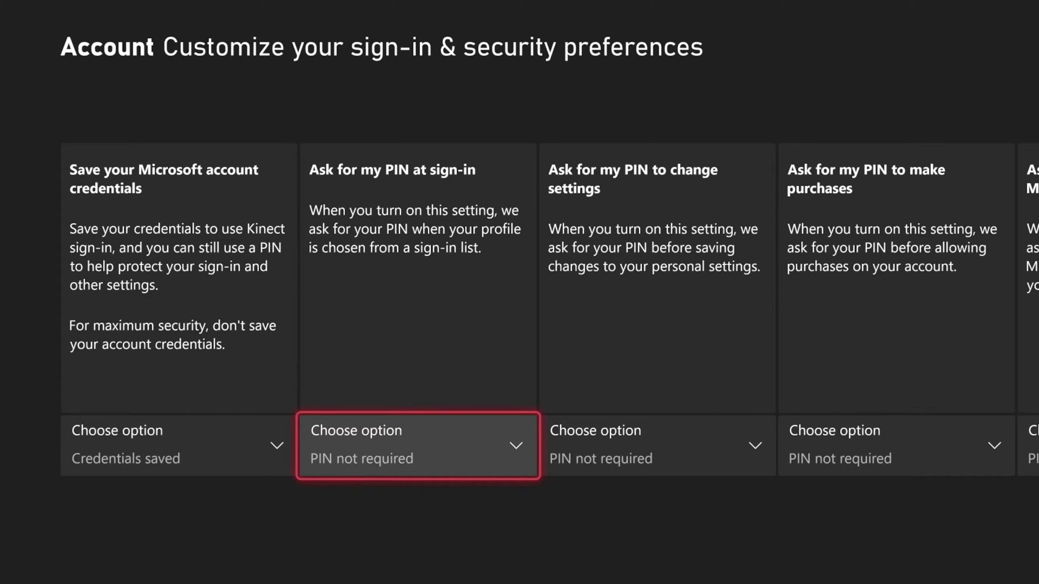
key("Right")
key("Left")
key("Return")
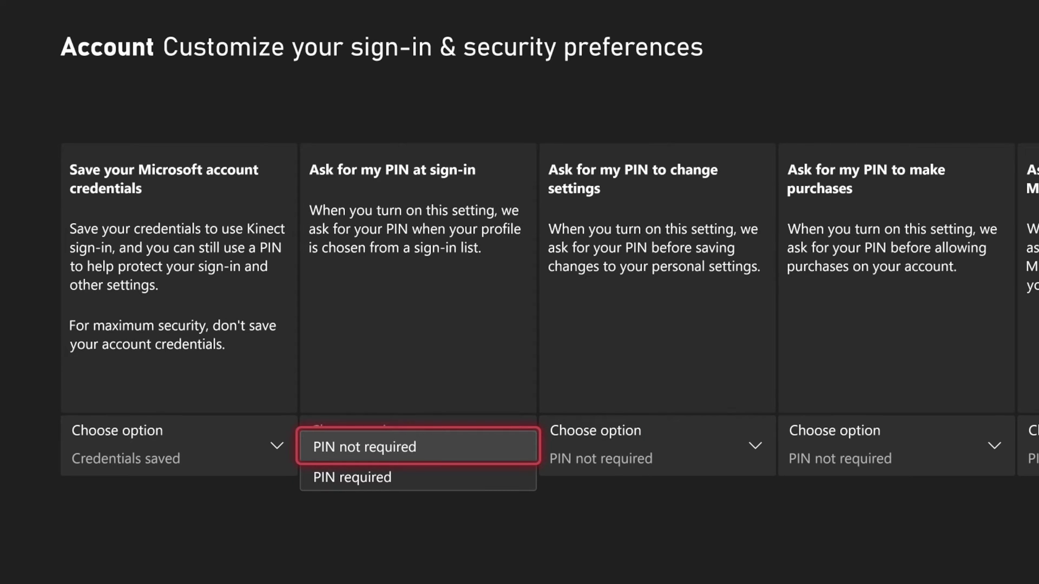
key("Return")
Leave the change-settings and purchases PIN options at PIN not required.
key("Right")
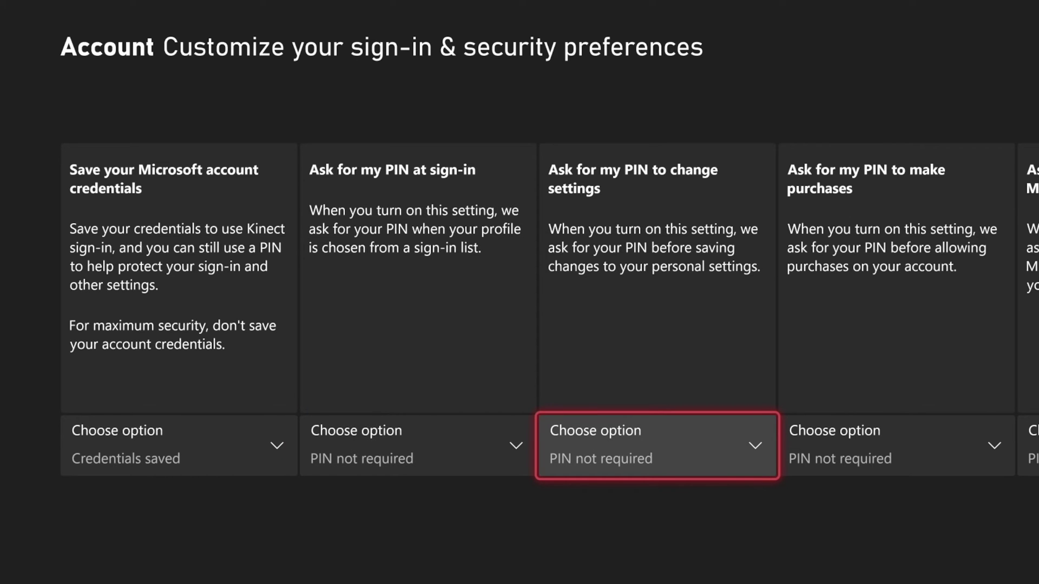
key("Right")
key("Left")
key("Return")
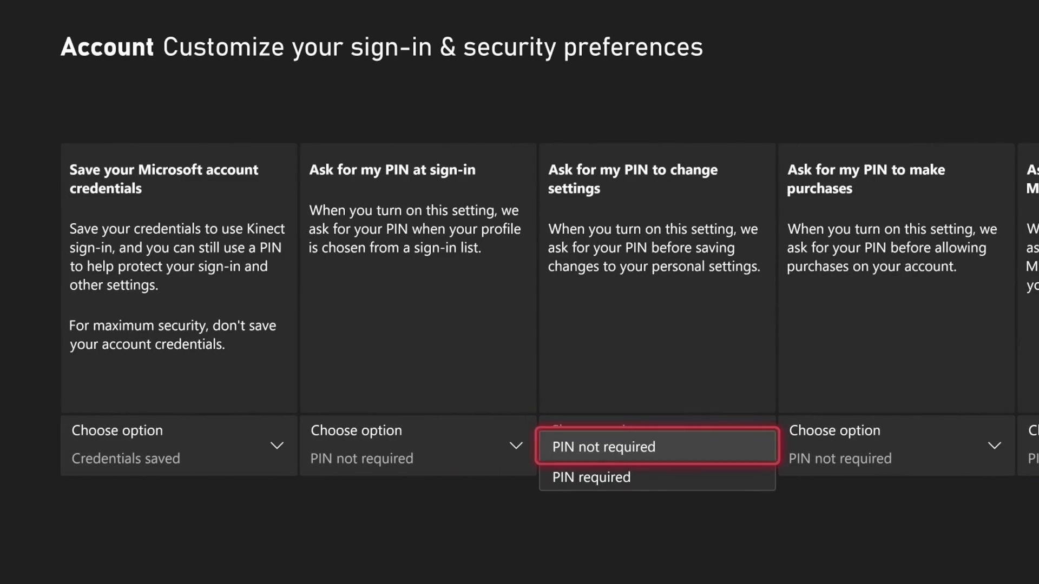
key("Down")
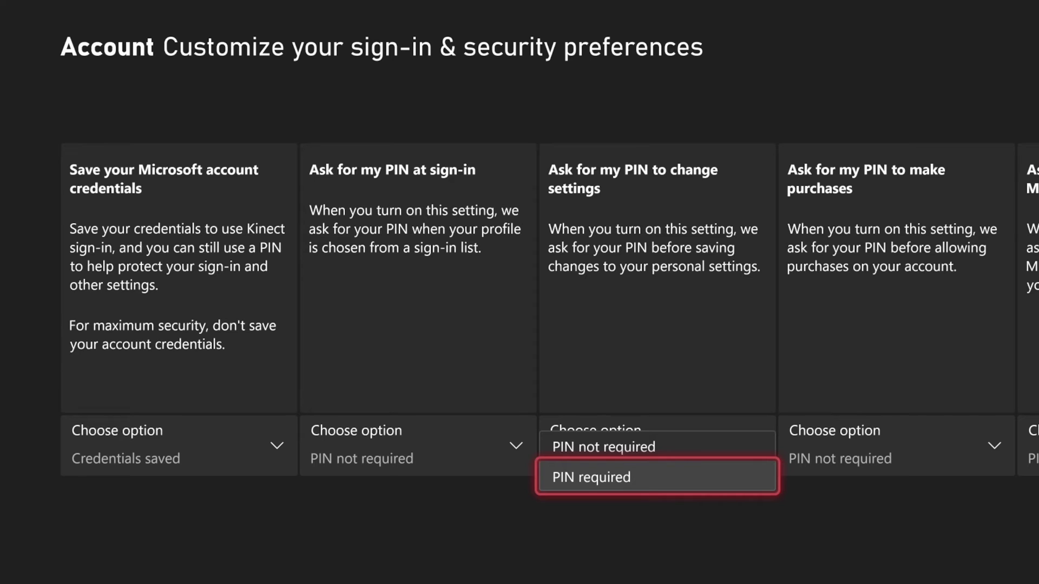
key("Escape")
key("Right")
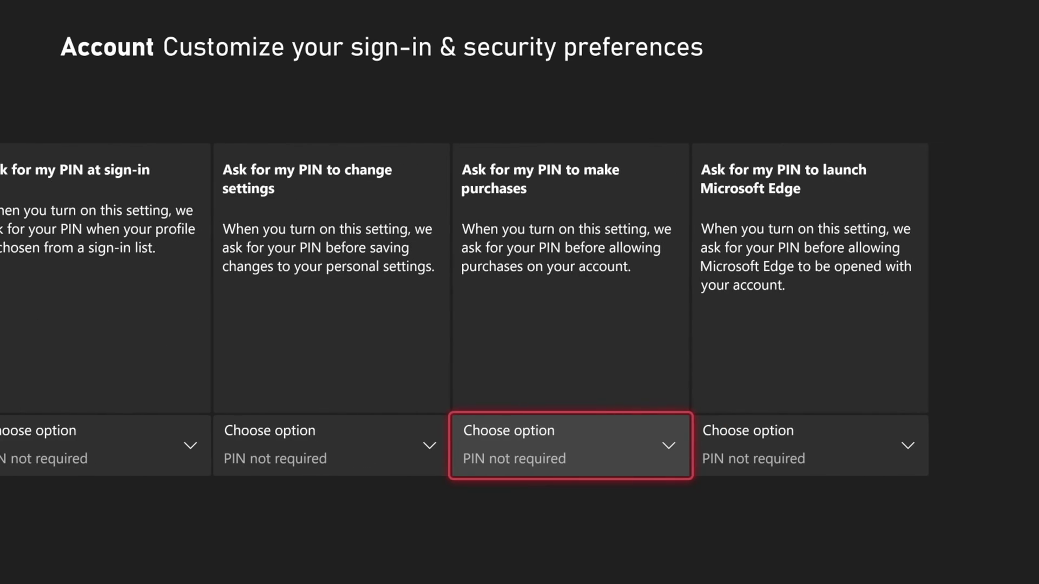
key("Return")
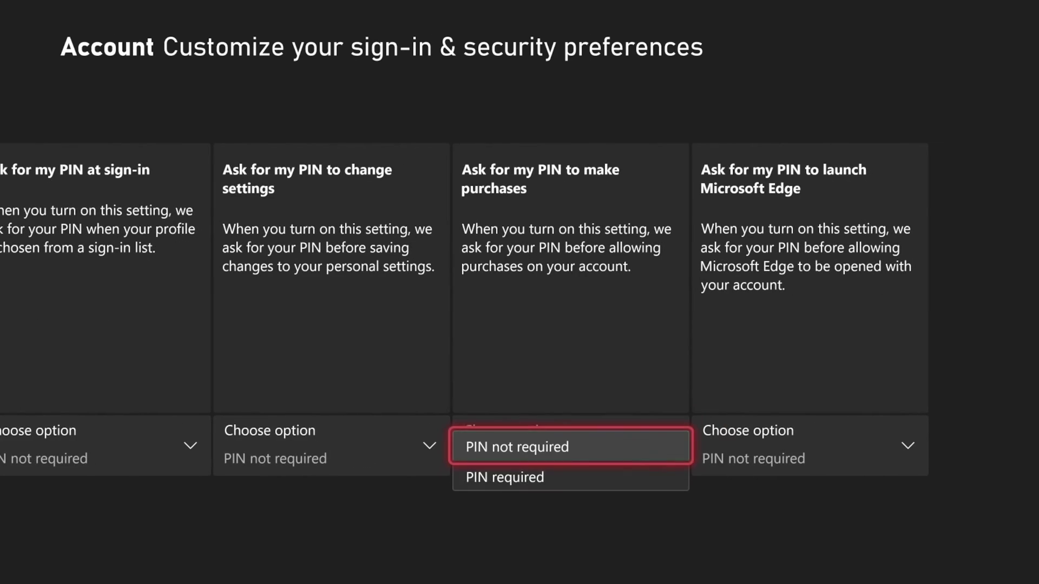
key("Down")
key("Escape")
Look over the remaining PIN options and return to the Family settings overview.
key("Right")
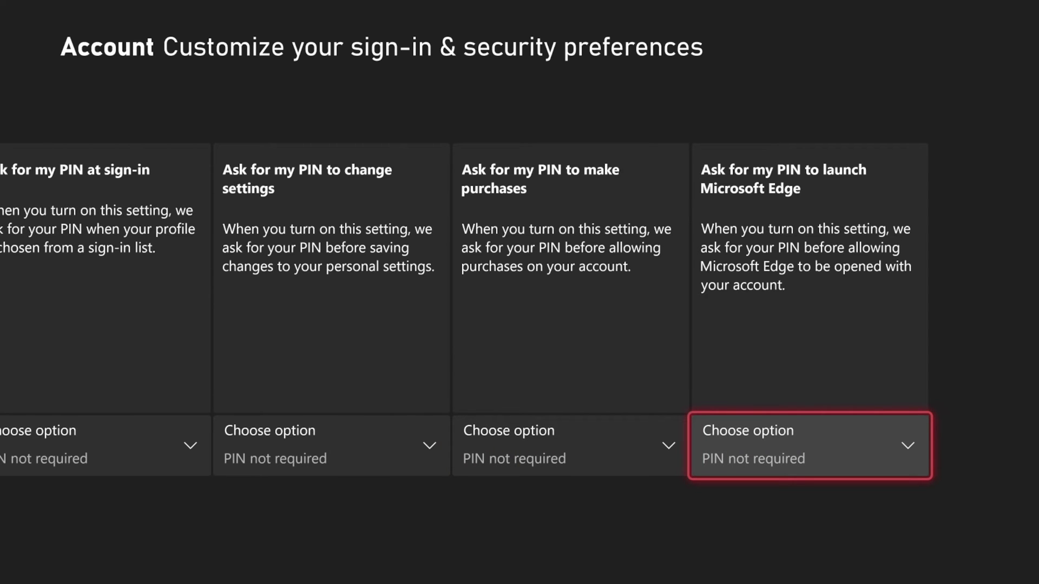
key("Left")
key("Left")
key("Left")
key("Right")
key("Right")
key("Right")
key("Right")
key("Left")
key("Left")
key("Escape")
key("Down")
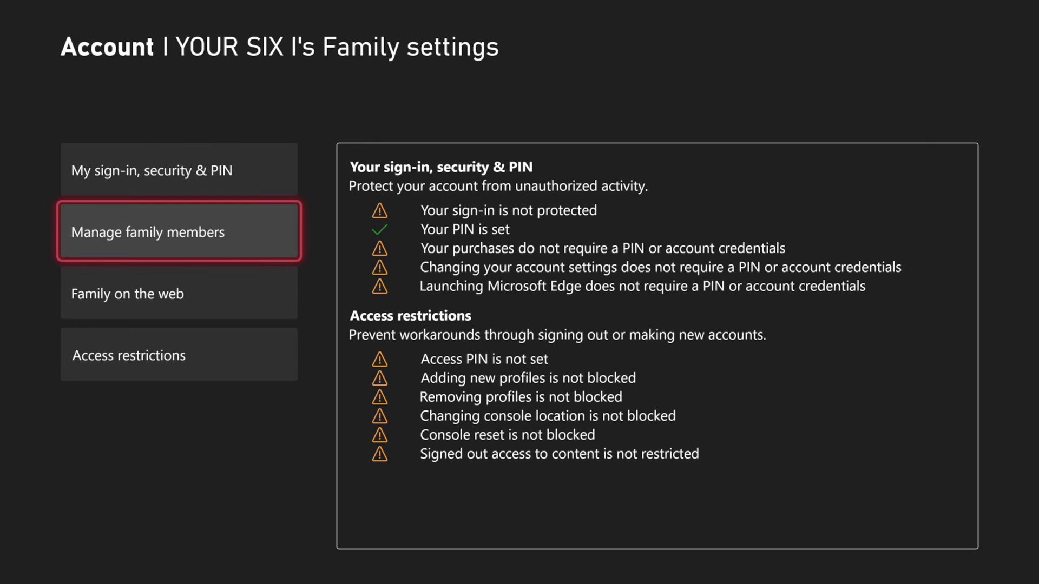
key("Return")
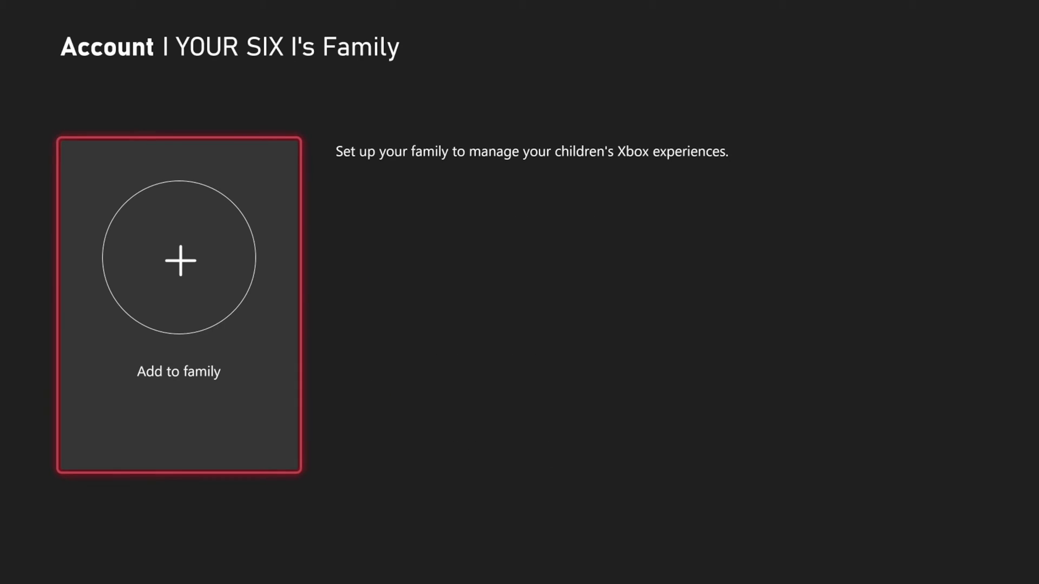
key("Return")
key("Return")
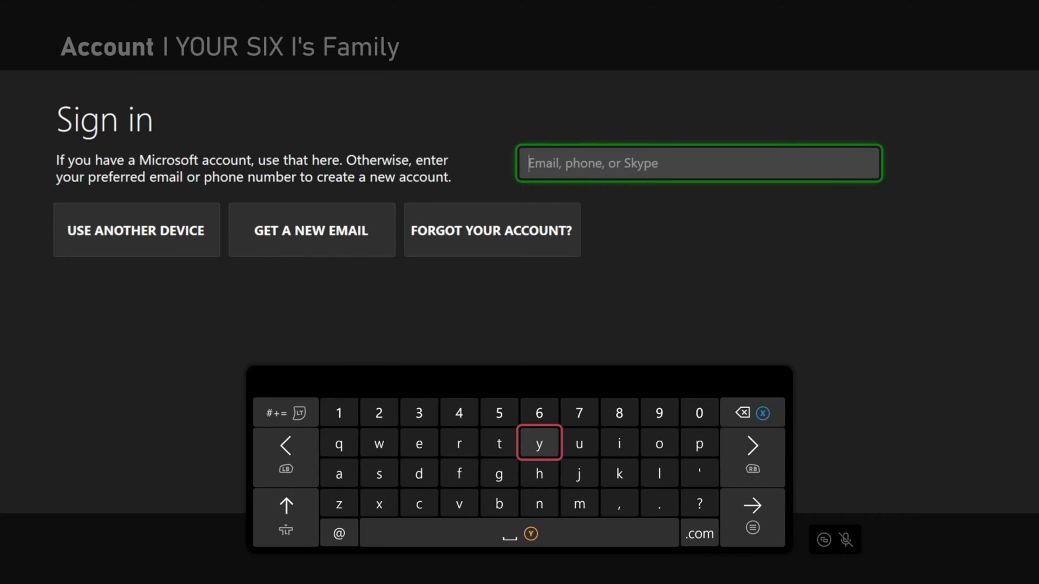
key("Escape")
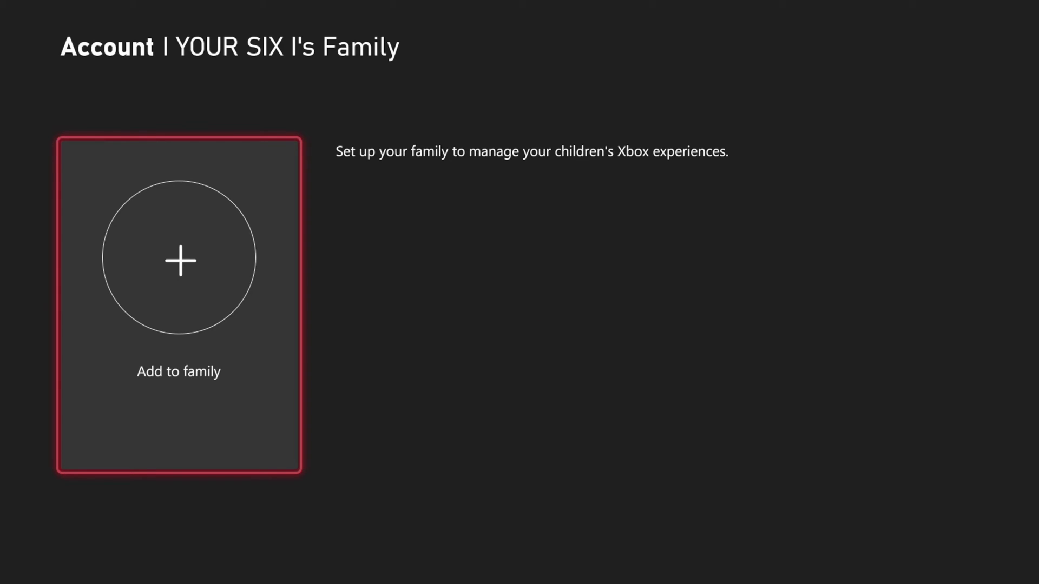
key("Down")
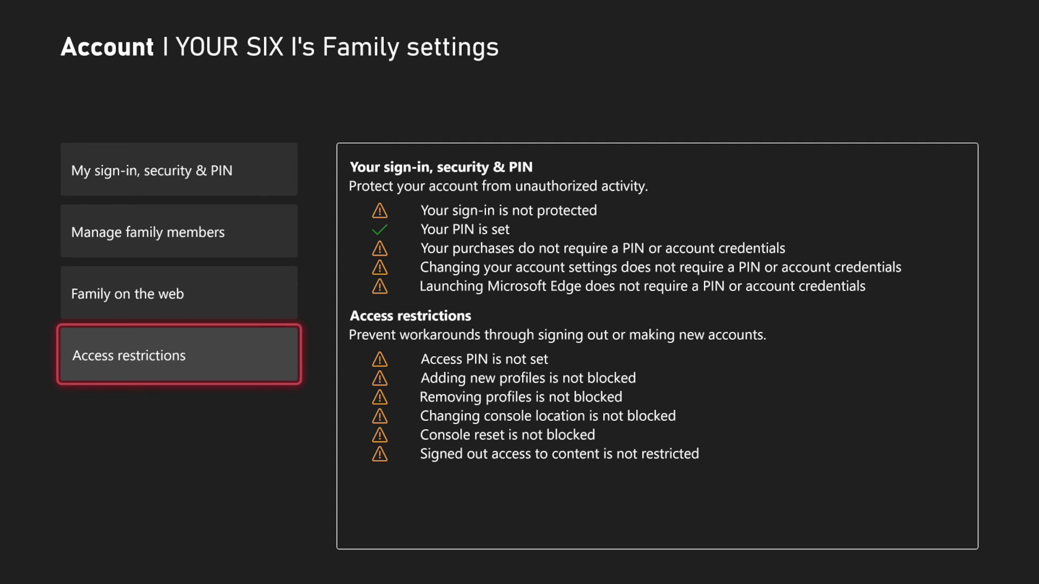
Open Access restrictions and confirm a new six-digit access PIN.
key("Return")
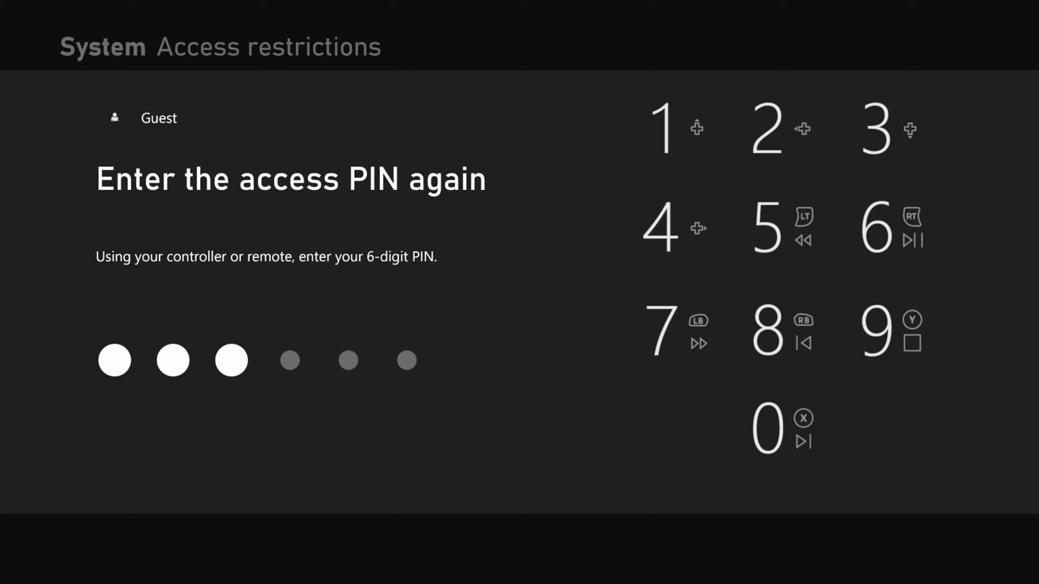
key("1")
key("1")
key("1")
key("Return")
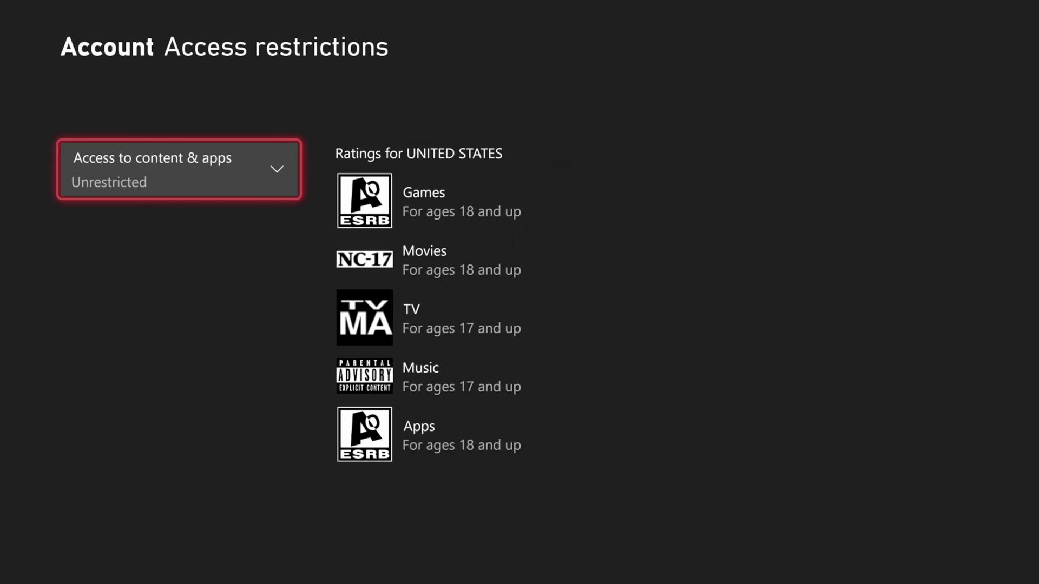
Browse the content & apps age limits, then cancel, leaving access Unrestricted.
key("Return")
key("Down")
key("Down")
key("Down")
key("Down")
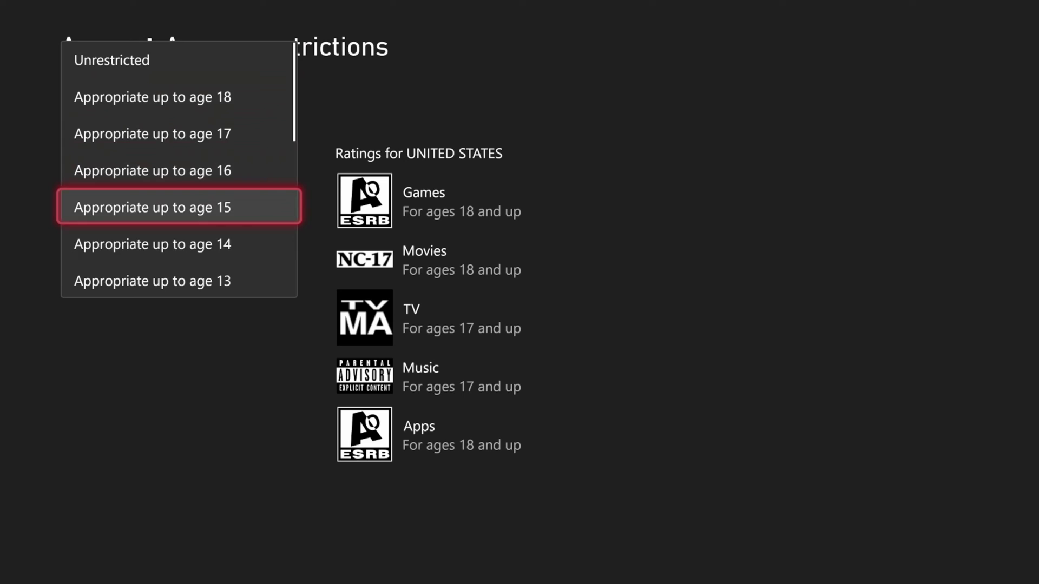
key("Down")
key("Down")
key("Down")
key("Down")
key("Down")
key("Down")
key("Down")
key("Down")
key("Down")
key("Down")
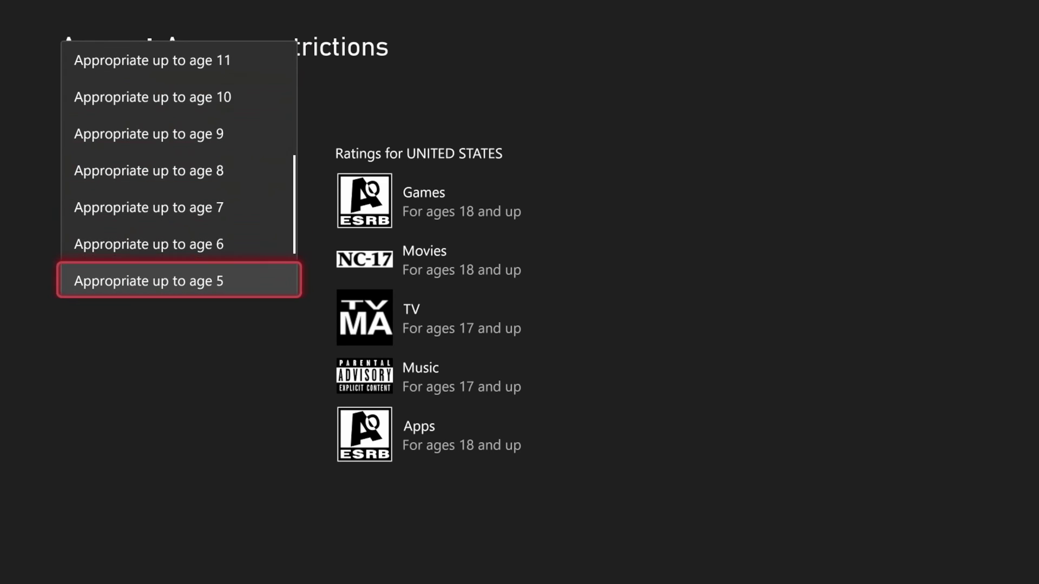
key("Down")
key("Down")
key("Down")
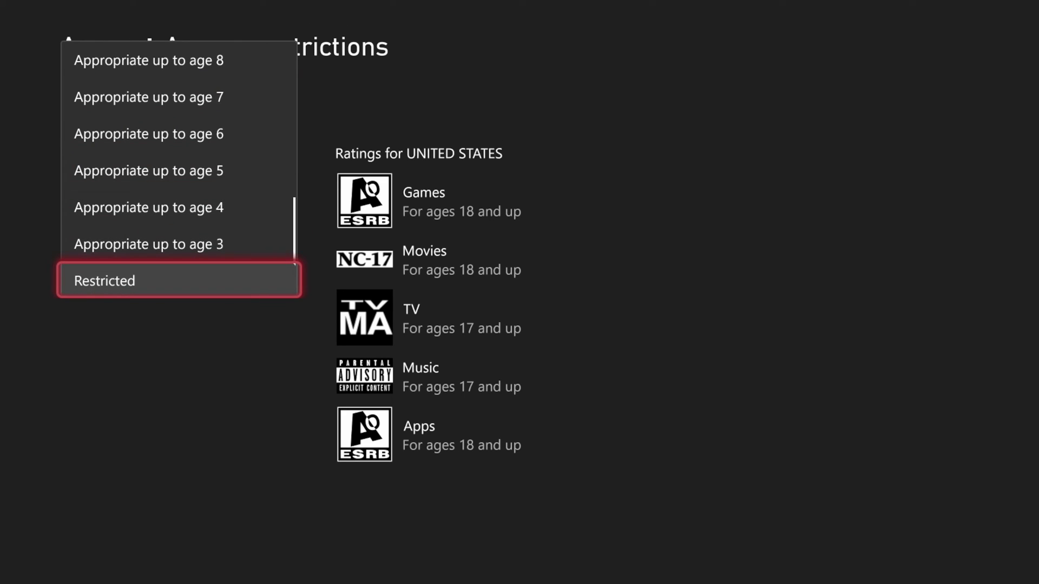
key("Escape")
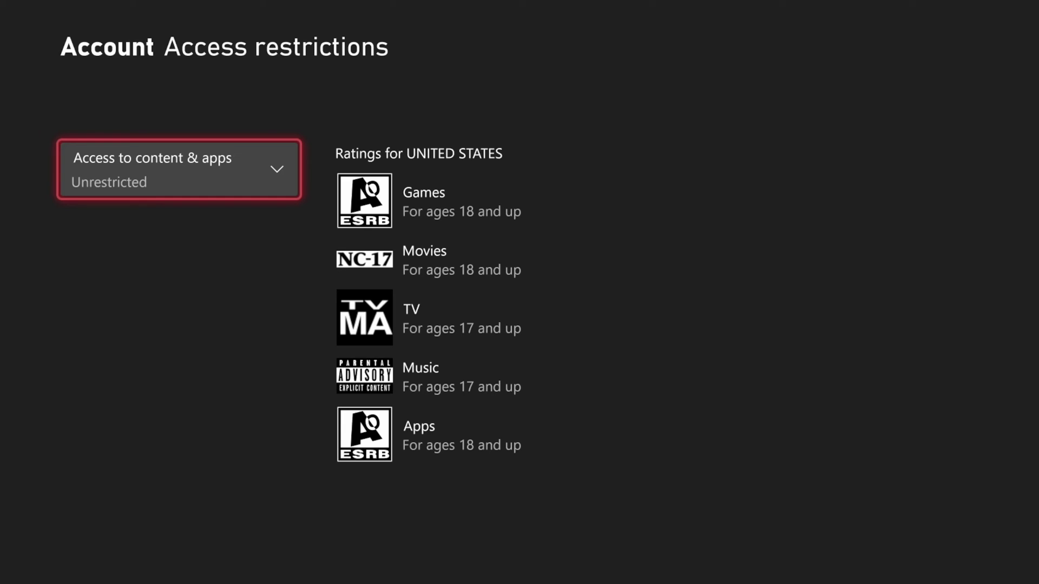
Review the new profile, account removal, guest and console reset options unchanged, then return.
key("Up")
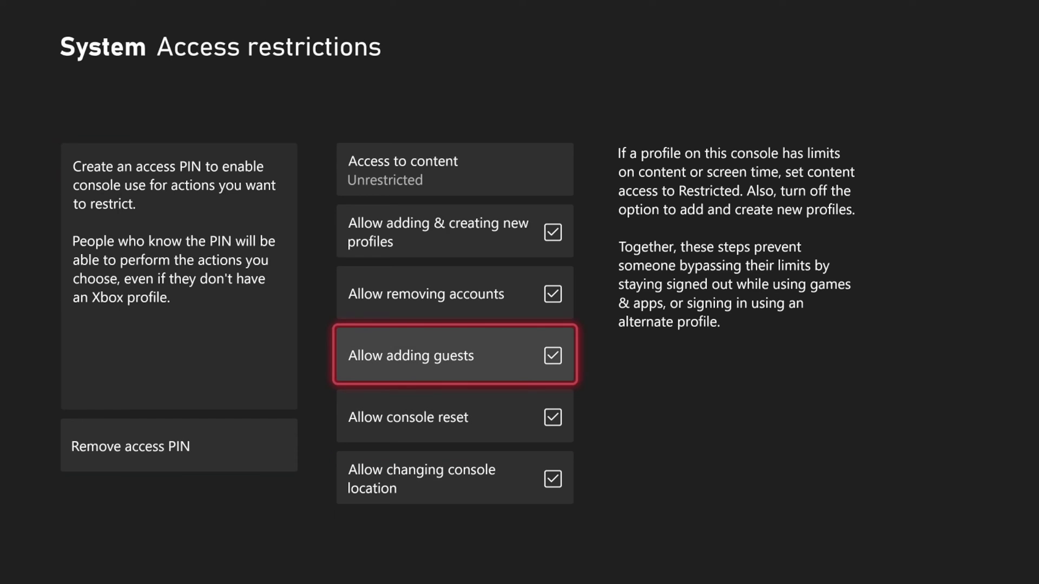
key("Up")
key("Up")
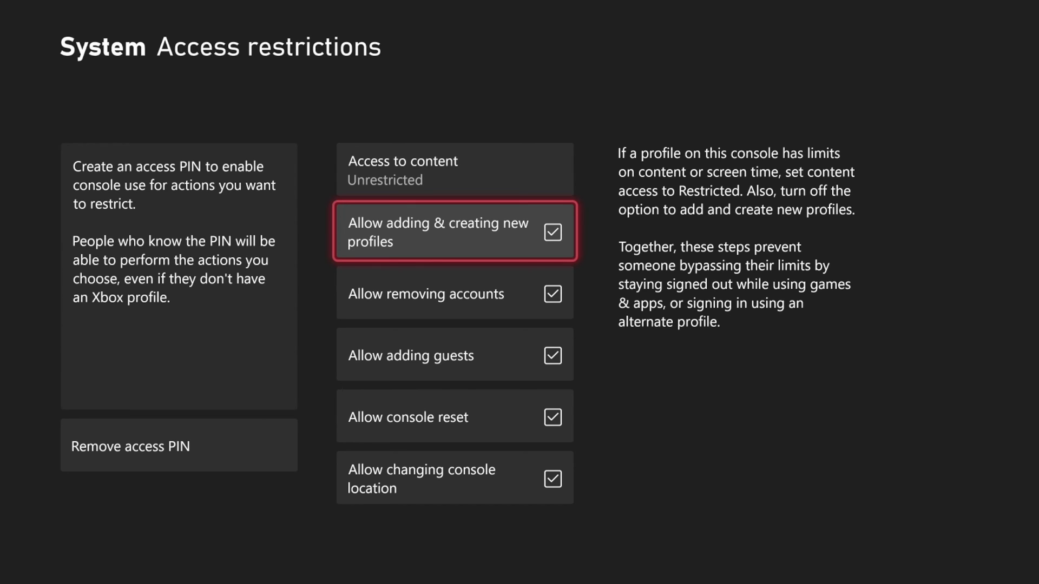
key("Down")
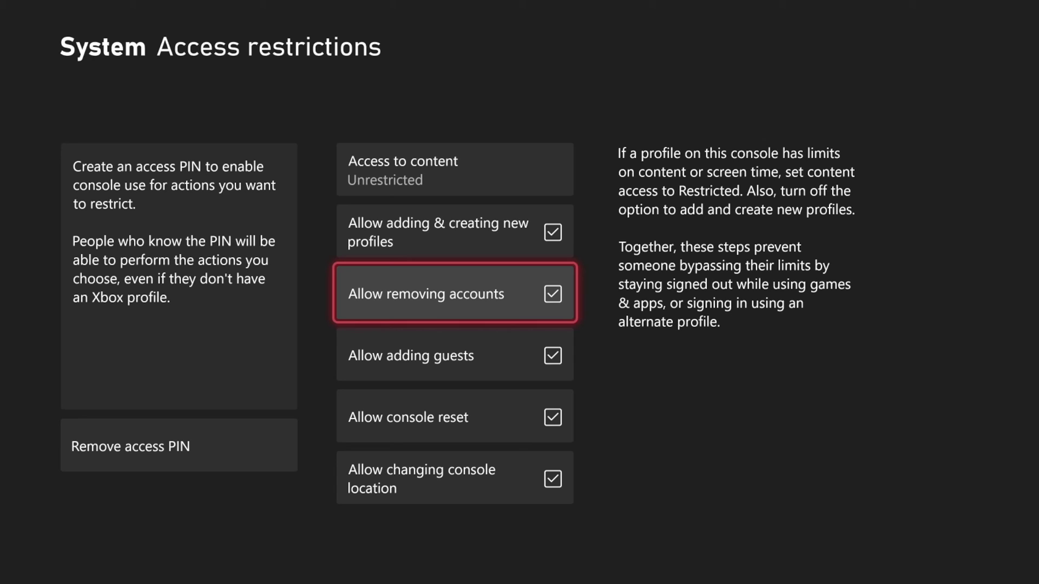
key("Down")
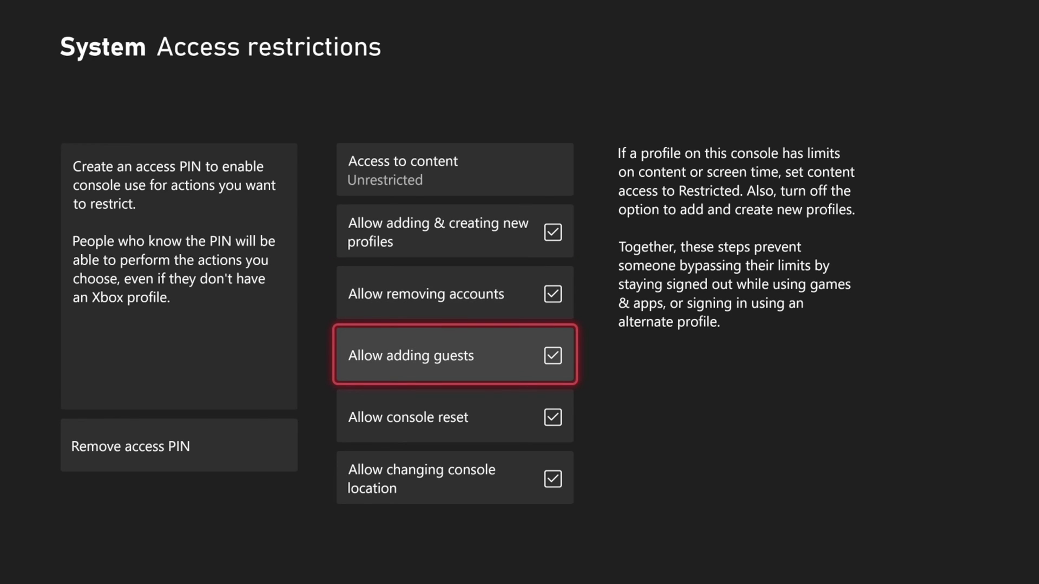
key("Down")
key("Down")
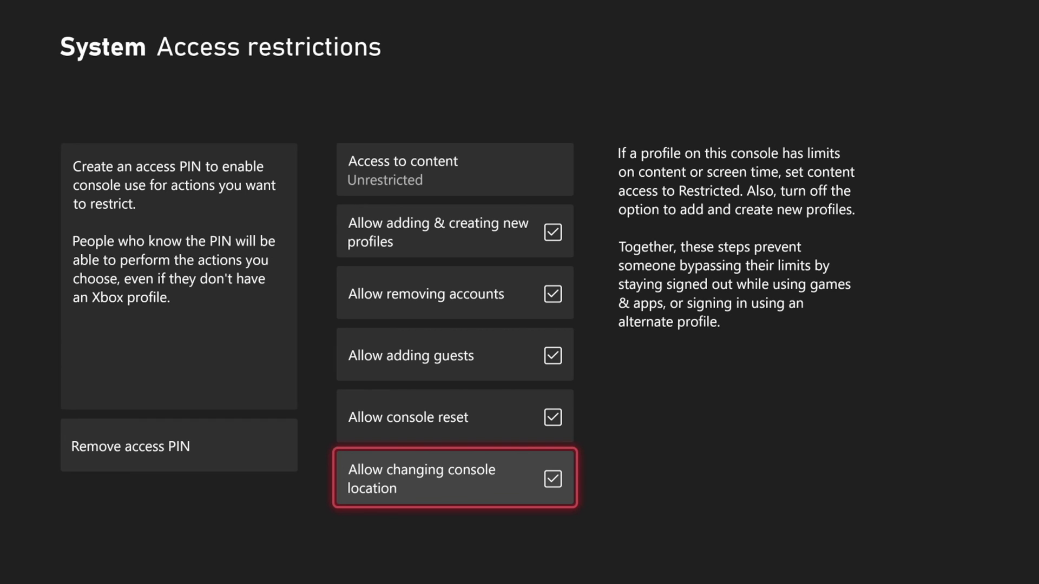
key("Up")
key("Up")
key("Up")
key("Down")
key("Down")
key("Down")
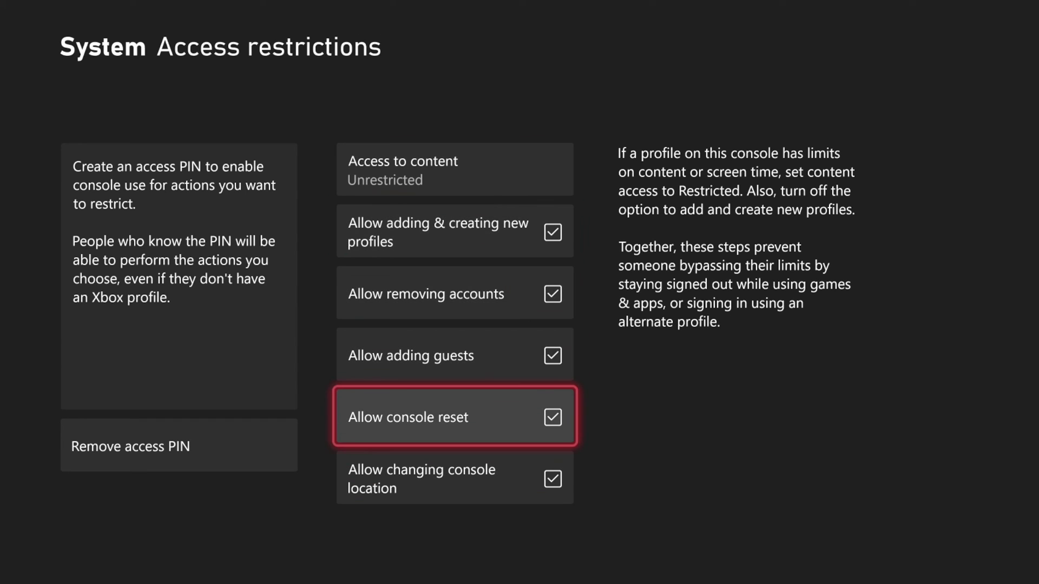
key("Down")
key("Up")
key("Escape")
key("Up")
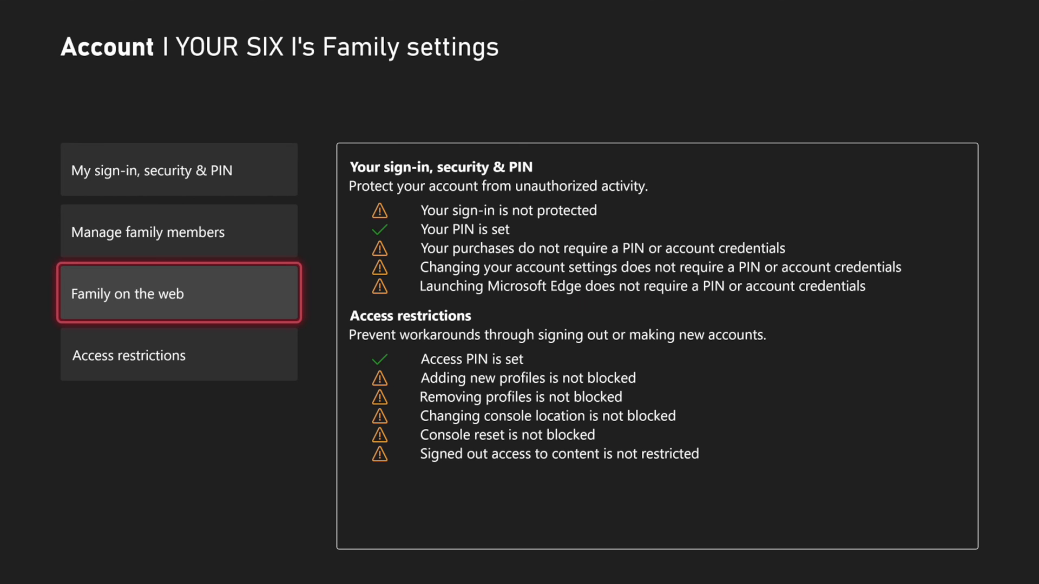